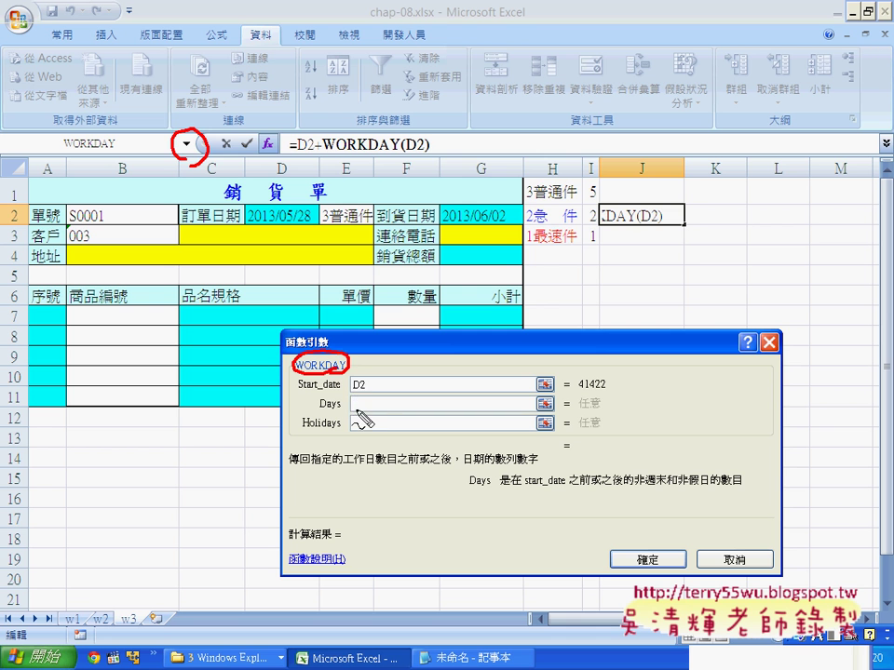
Step: Nest VLOOKUP with arguments E2, H1:I3, 2 and 0 as WORKDAY's Days argument in J2
drag(354, 398, 358, 403)
key(Escape)
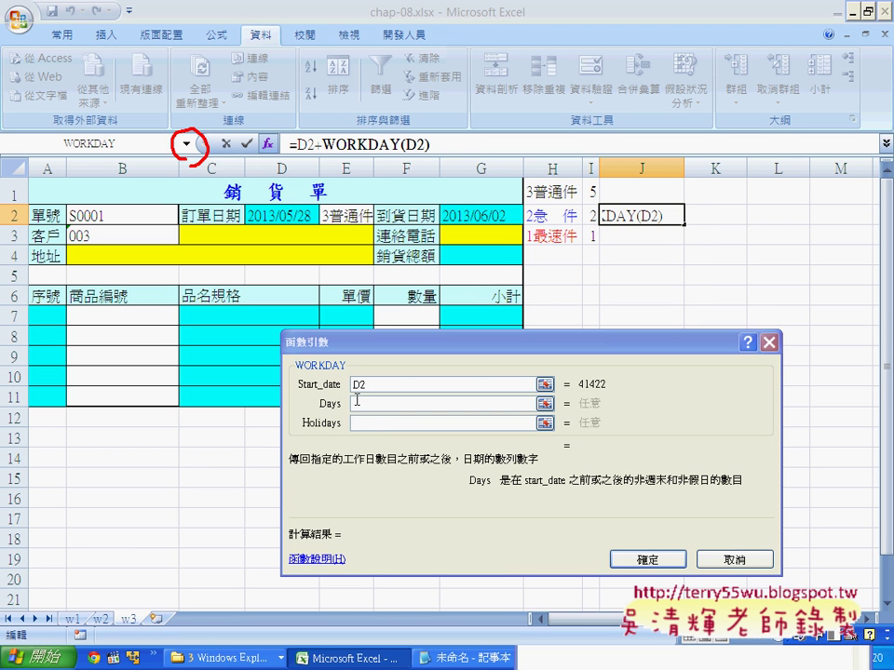
click(185, 144)
click(152, 176)
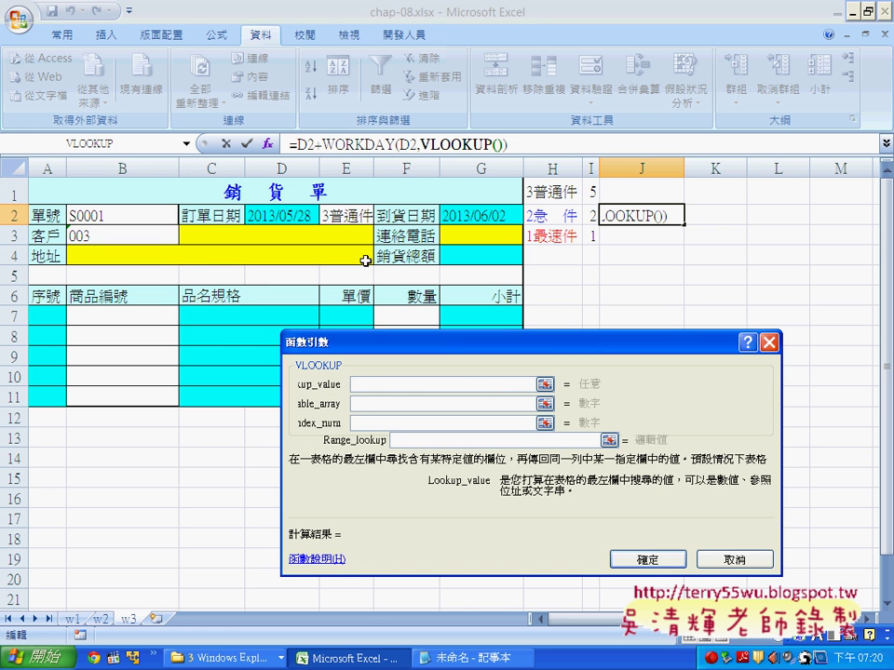
click(344, 215)
click(373, 407)
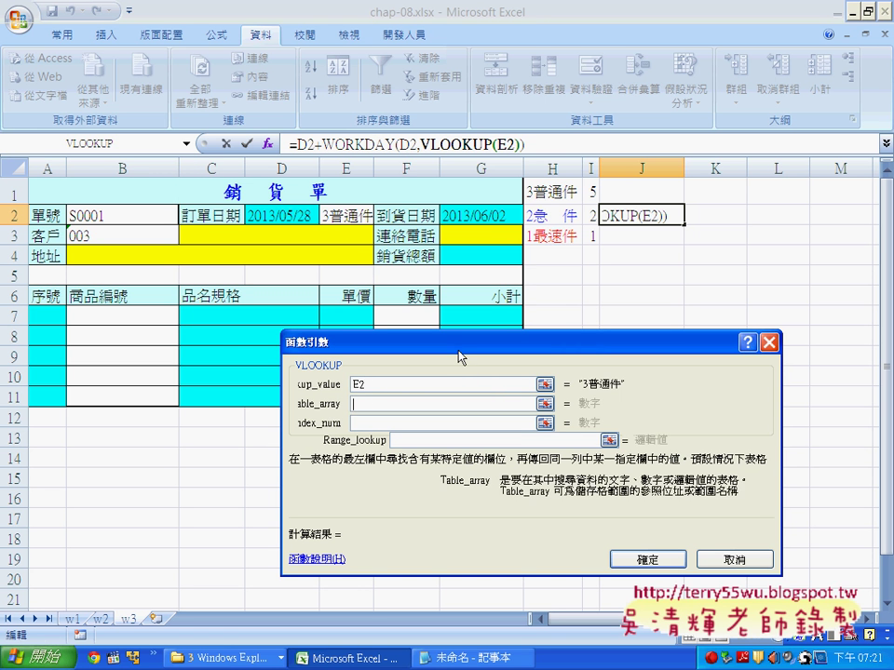
drag(556, 192, 592, 236)
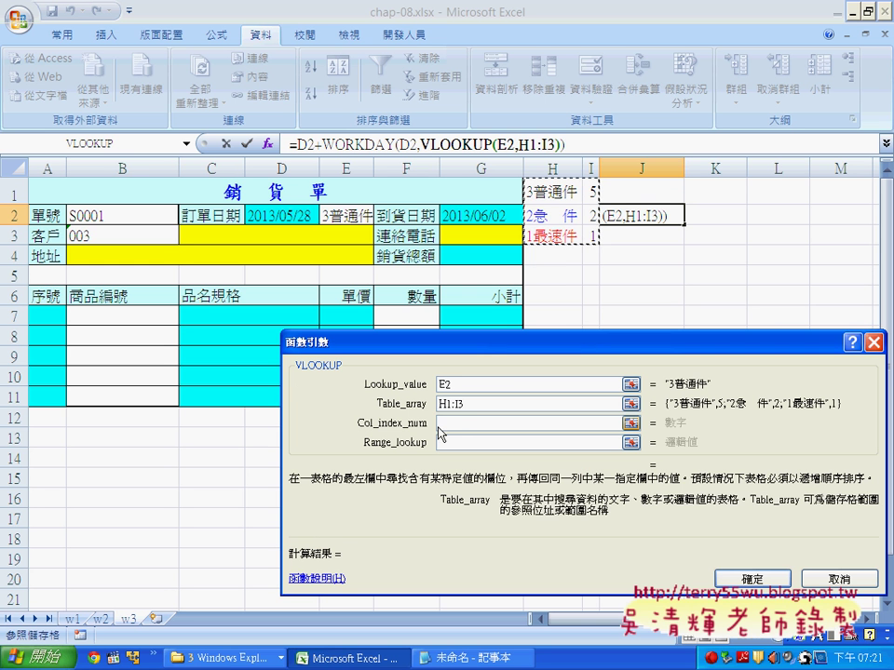
click(455, 421)
text(2)
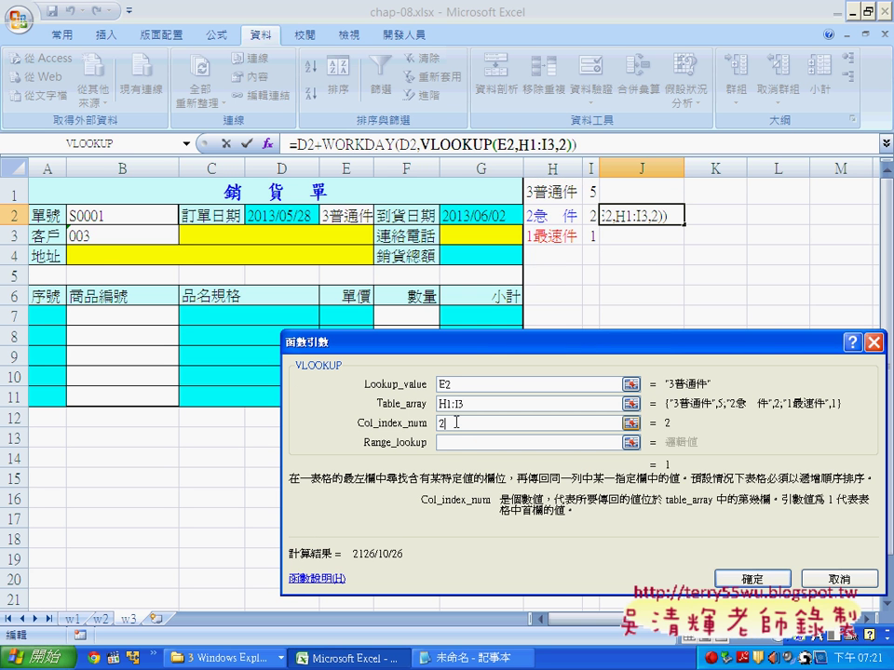
click(460, 442)
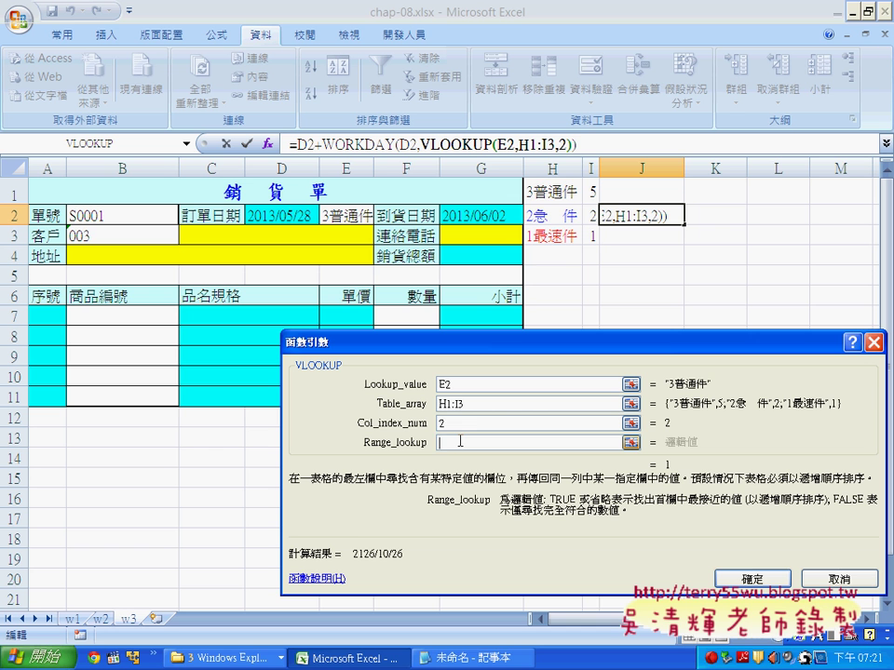
text(0)
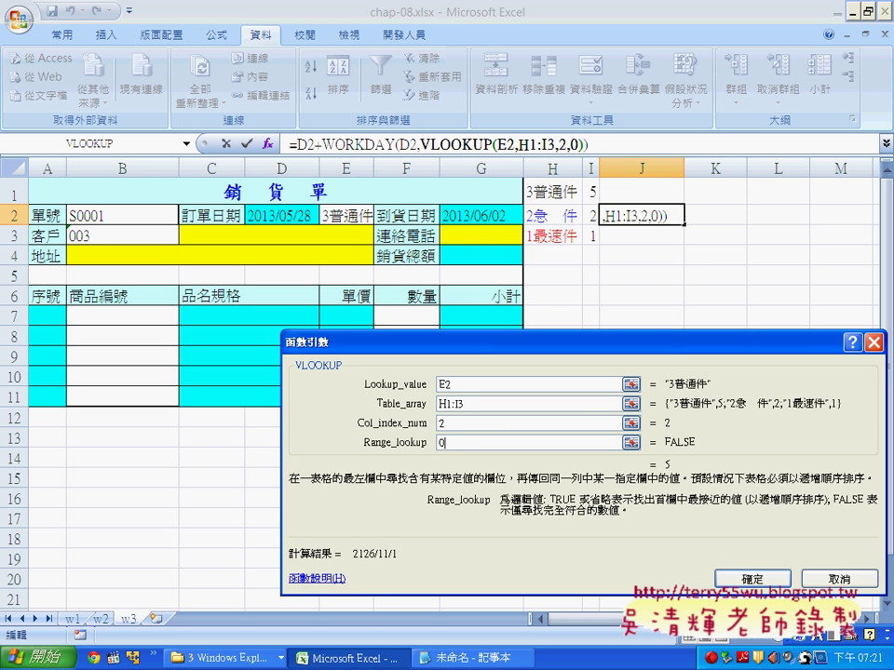
click(750, 578)
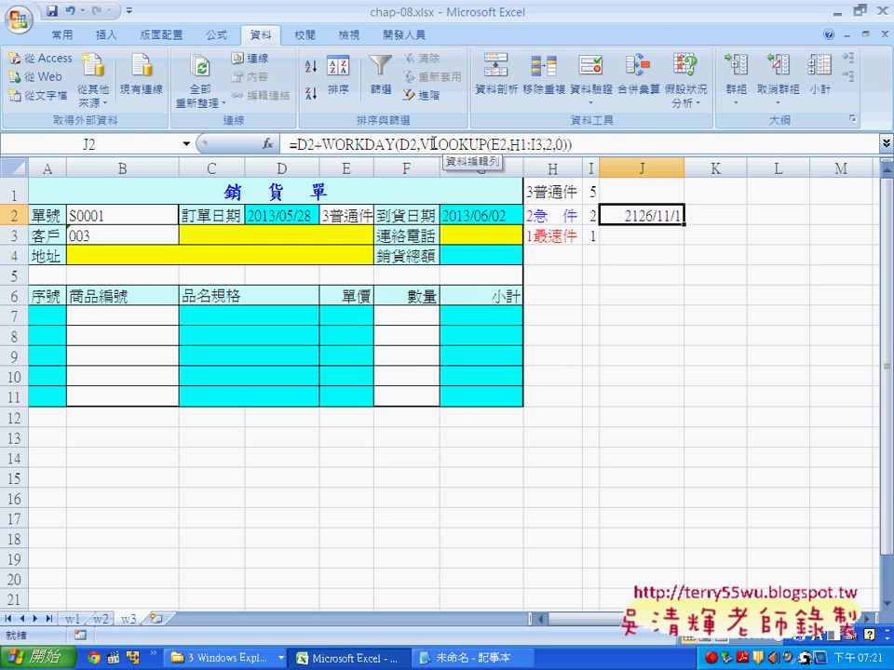
click(366, 144)
click(269, 144)
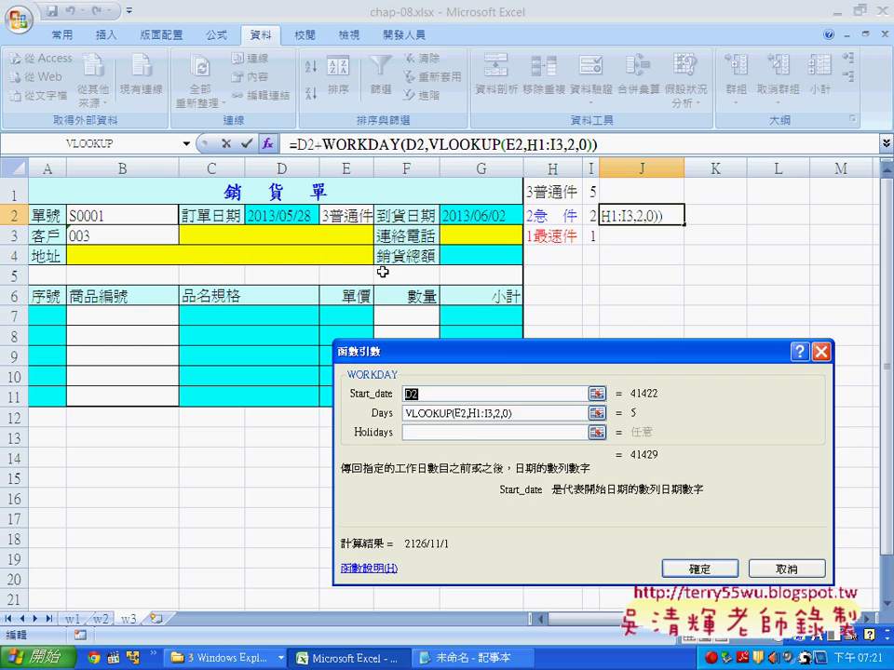
drag(476, 353, 284, 284)
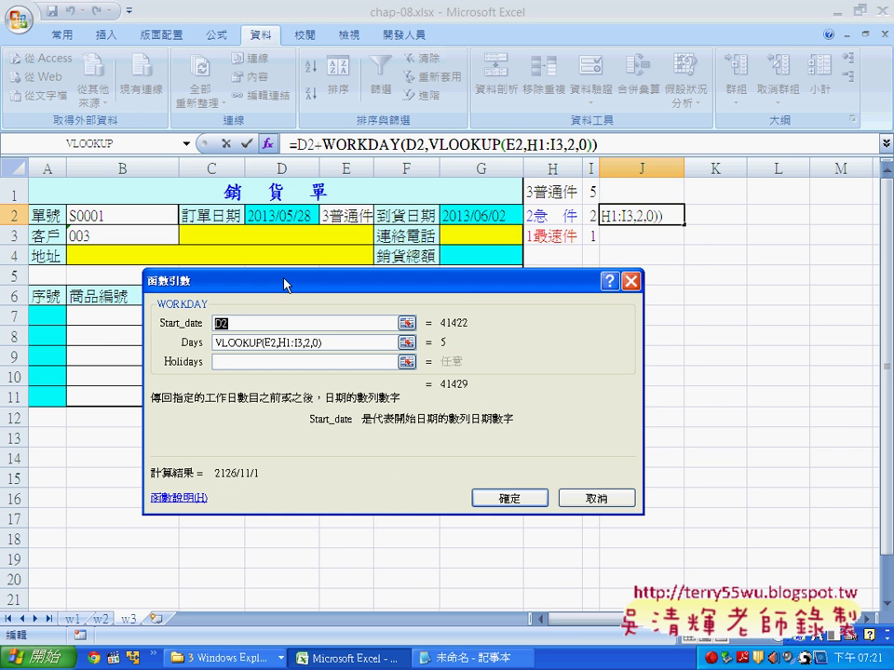
click(317, 327)
drag(339, 343, 212, 347)
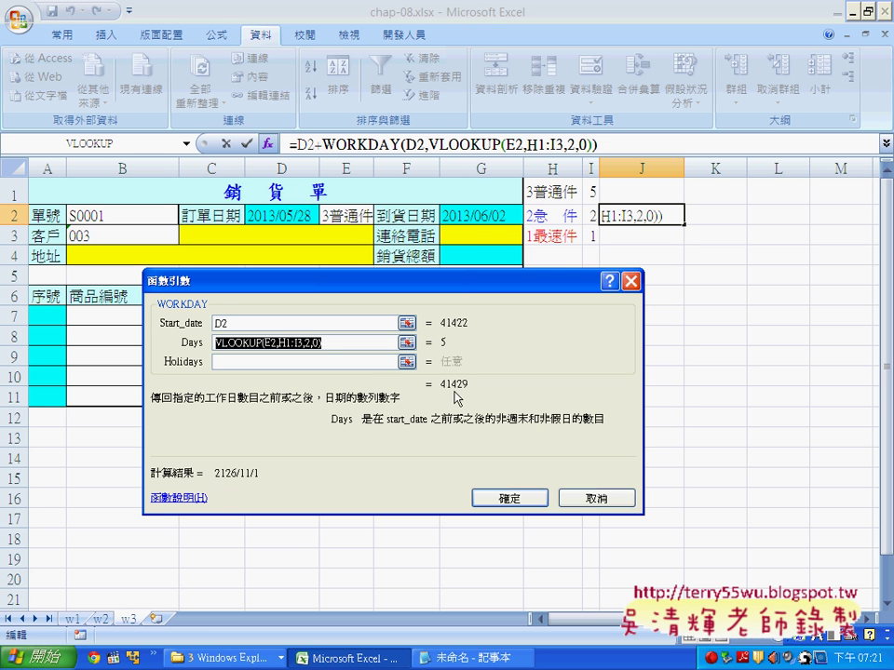
click(510, 497)
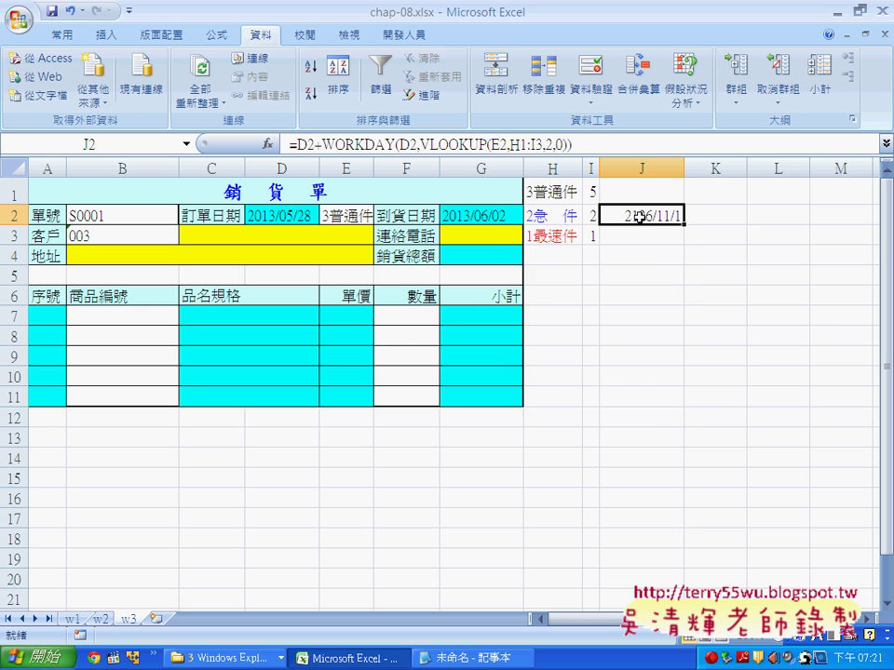
right_click(640, 216)
click(704, 435)
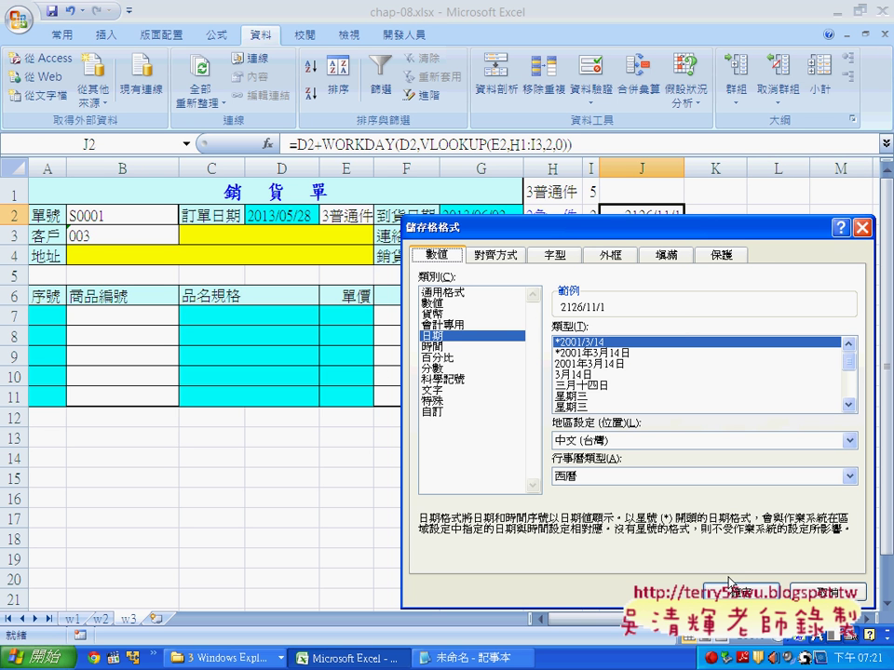
click(729, 587)
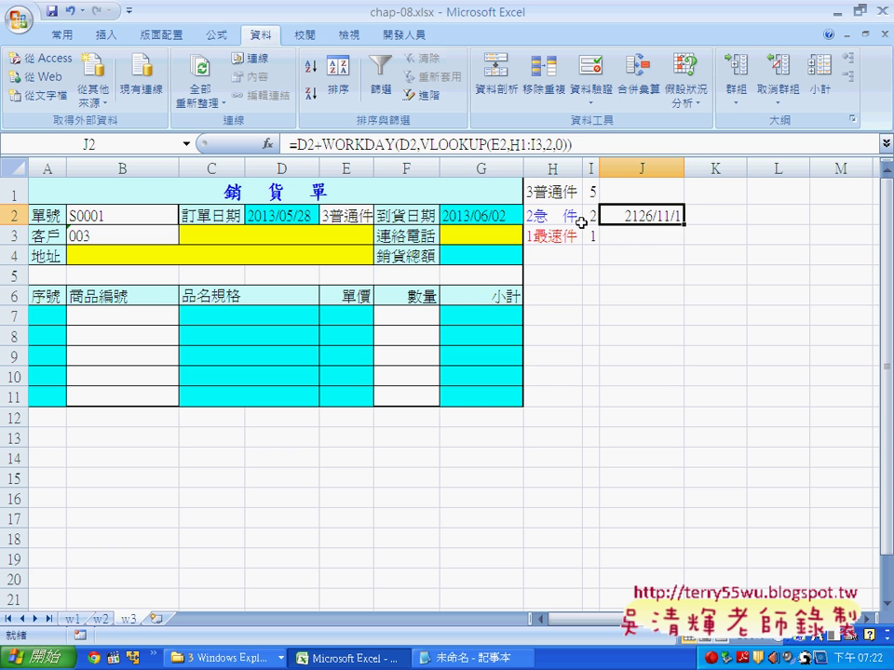
click(346, 144)
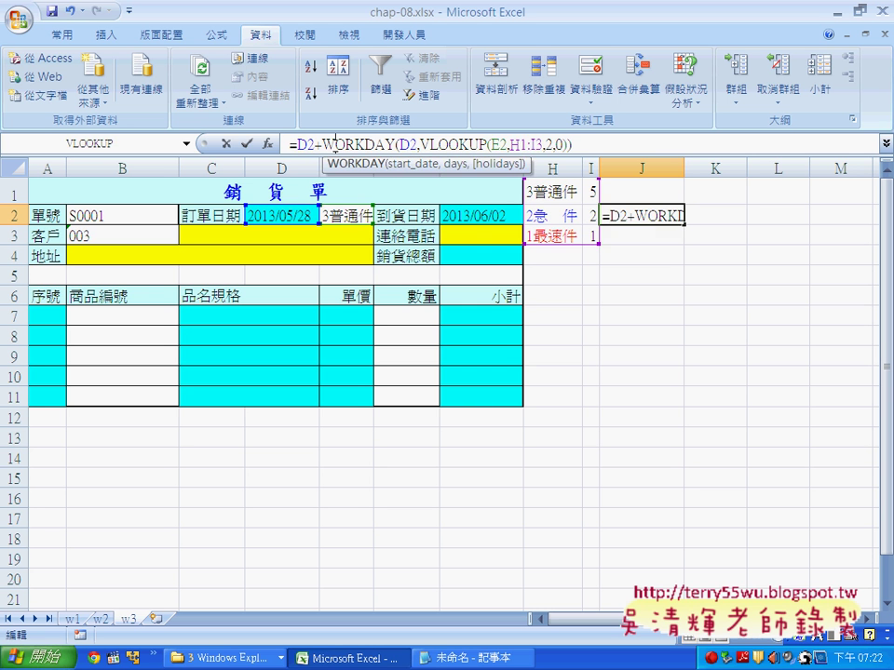
Step: Delete the leading 'D2+' so J2 reads =WORKDAY(D2,VLOOKUP(E2,H1:I3,2,0)), showing 2013/6/4
click(247, 143)
drag(297, 143, 316, 144)
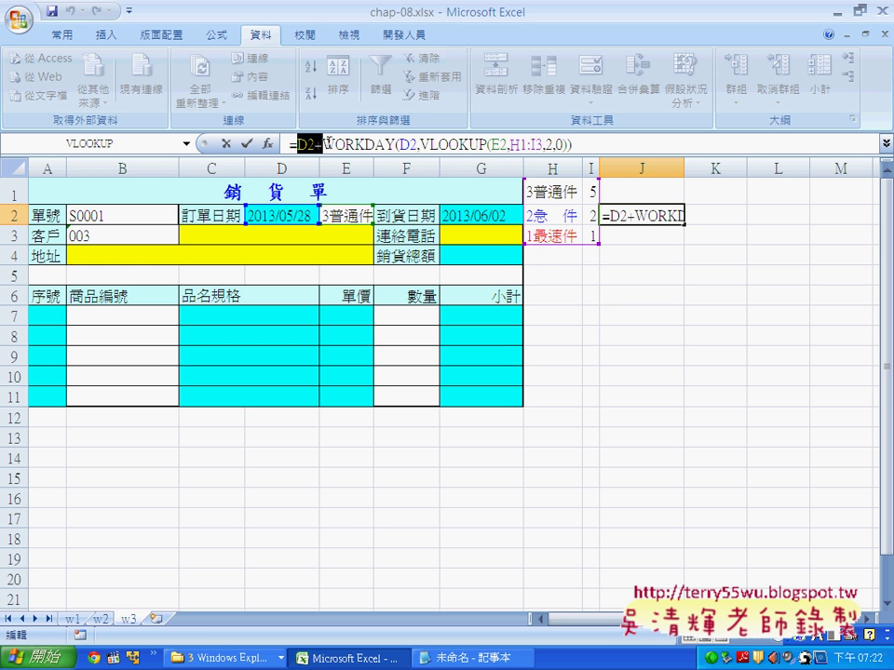
key(Delete)
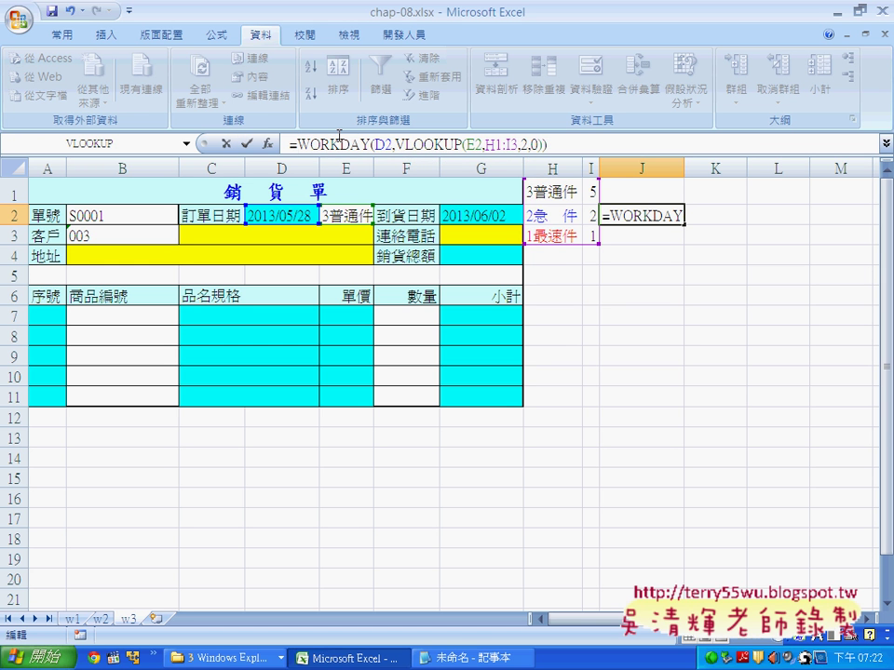
click(247, 144)
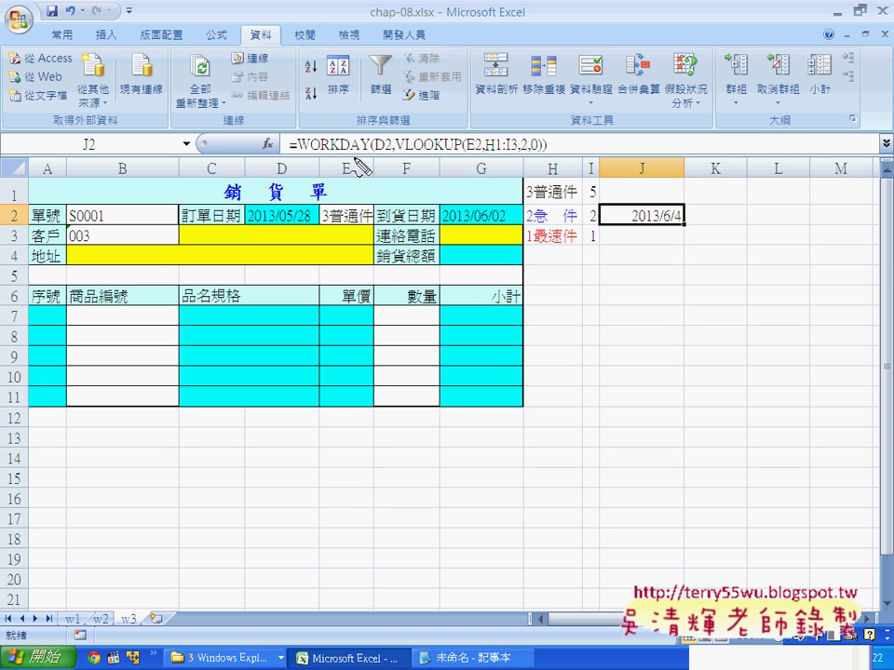
drag(395, 155, 375, 156)
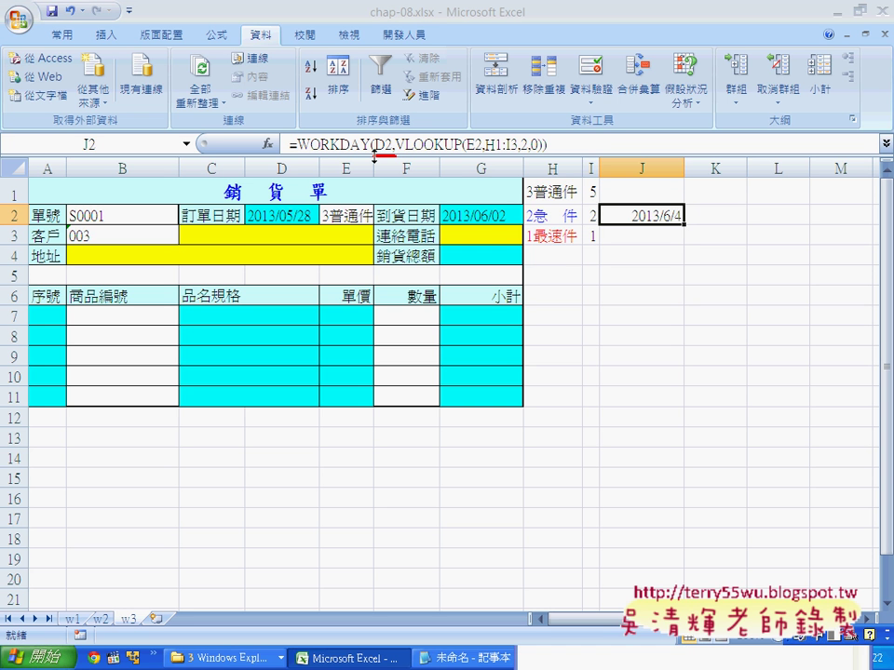
key(Escape)
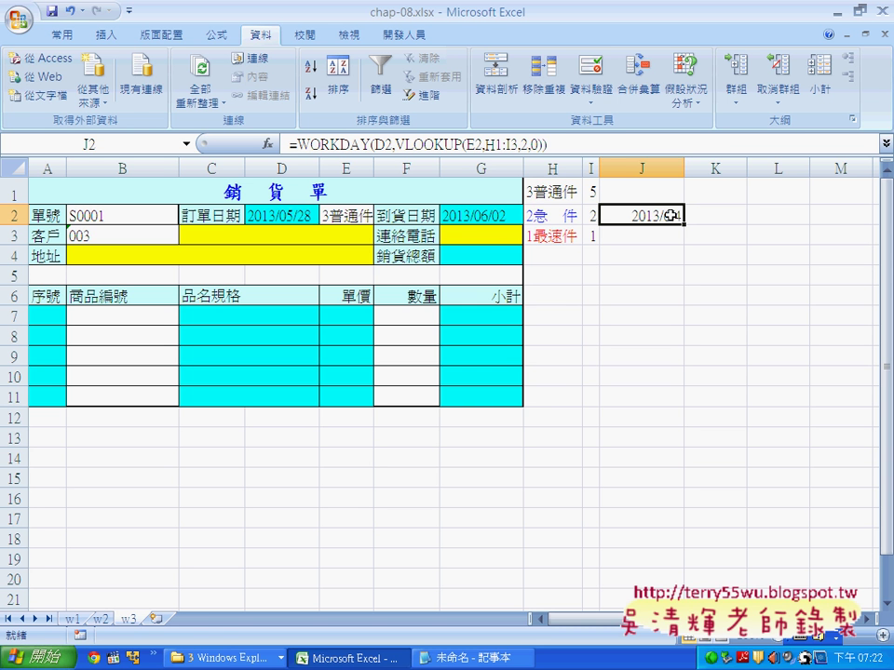
mouse_move(685, 225)
mouse_down()
mouse_move(605, 225)
mouse_move(684, 225)
mouse_up()
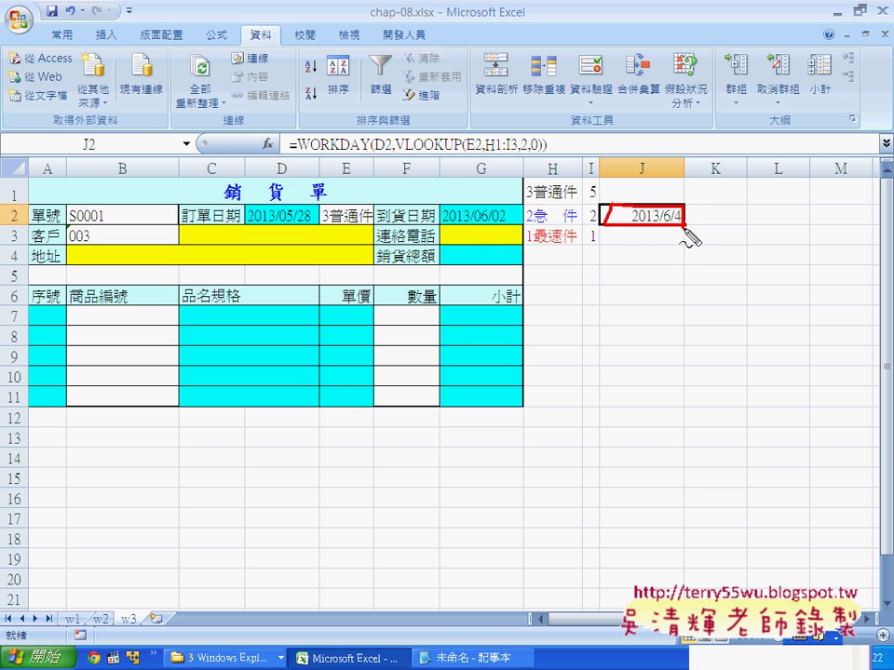
key(Escape)
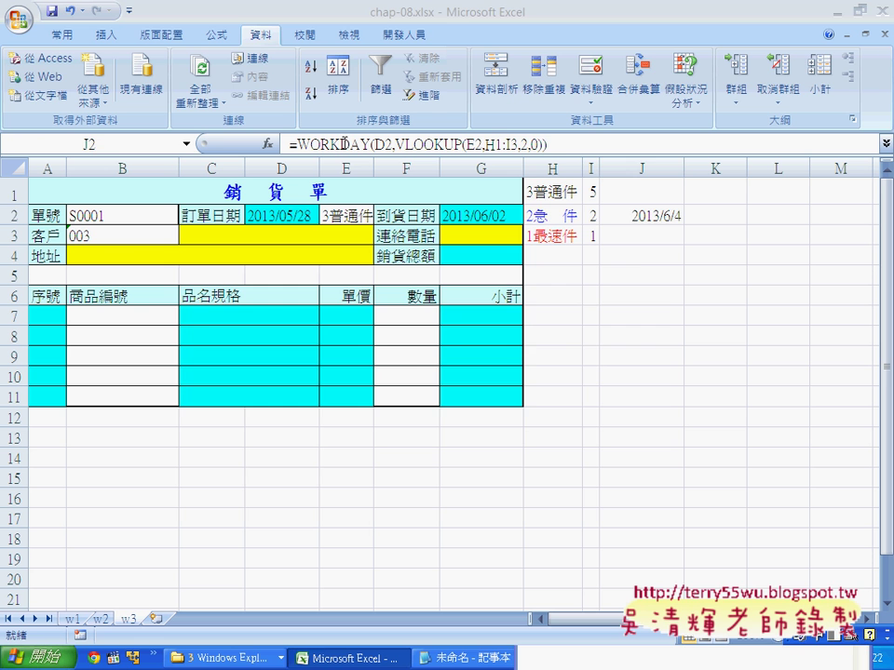
click(267, 143)
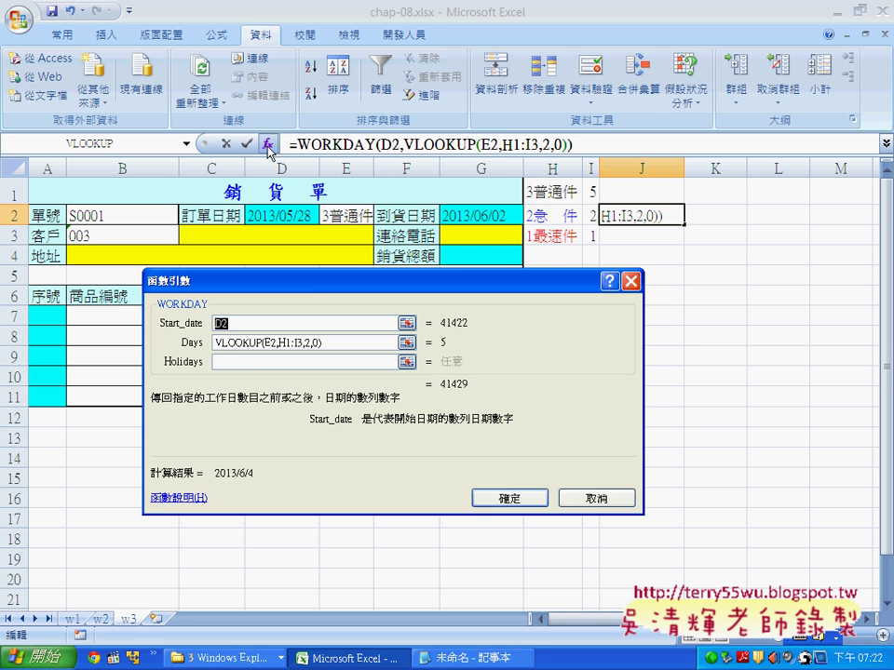
click(251, 365)
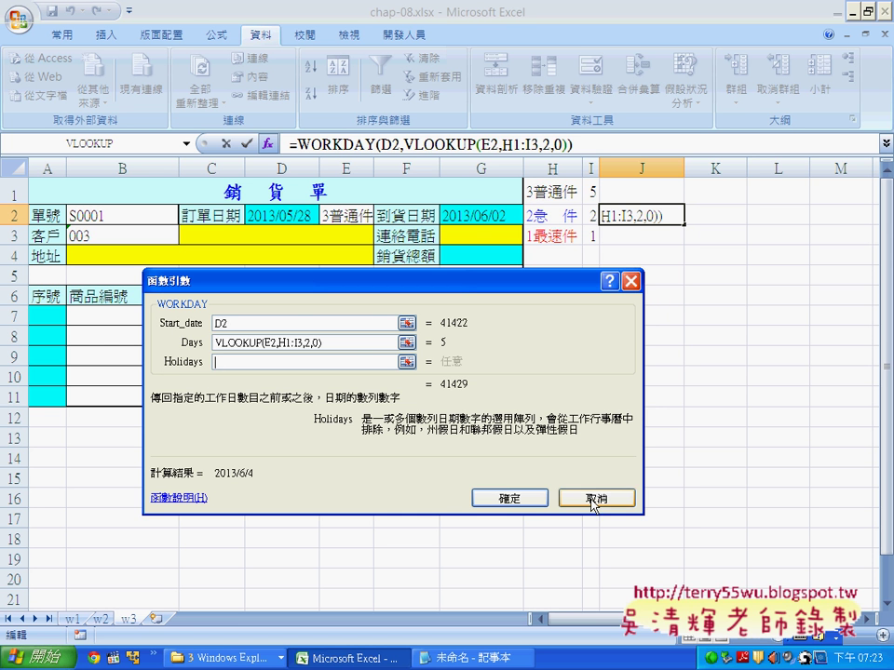
key(Return)
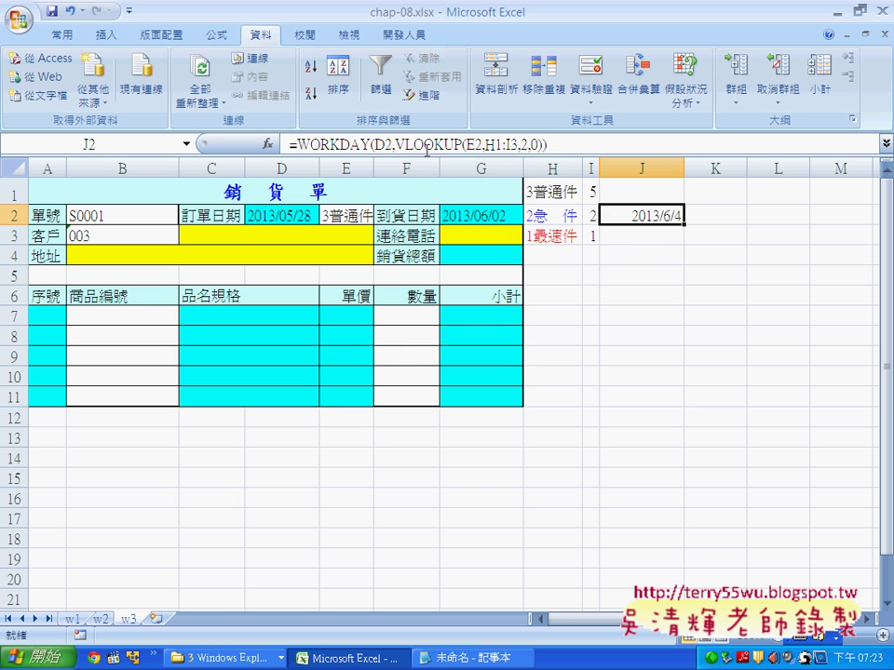
Step: Show the Function Arguments dialog for J2's WORKDAY formula, positioned further left
click(364, 147)
click(267, 143)
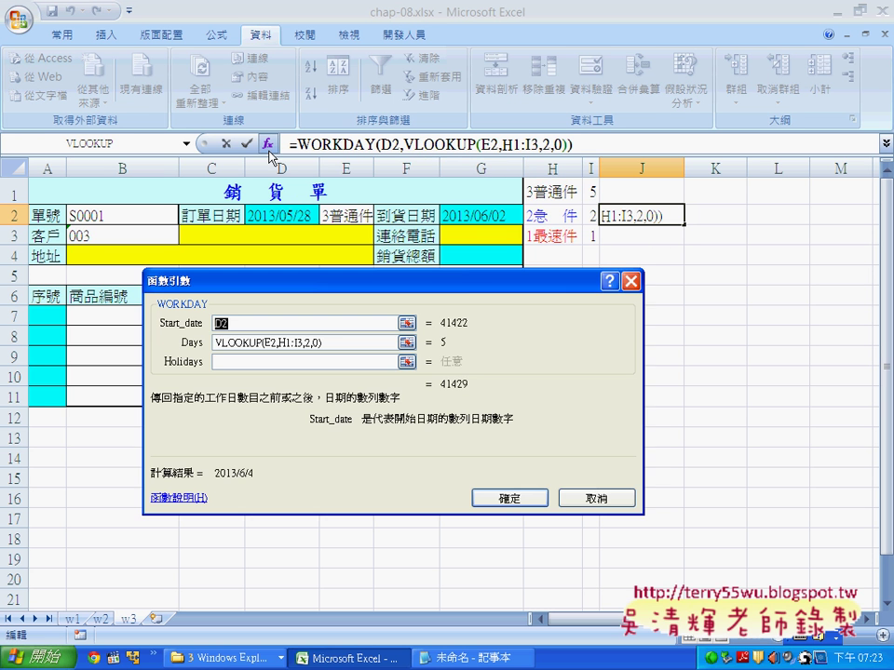
drag(480, 282, 358, 247)
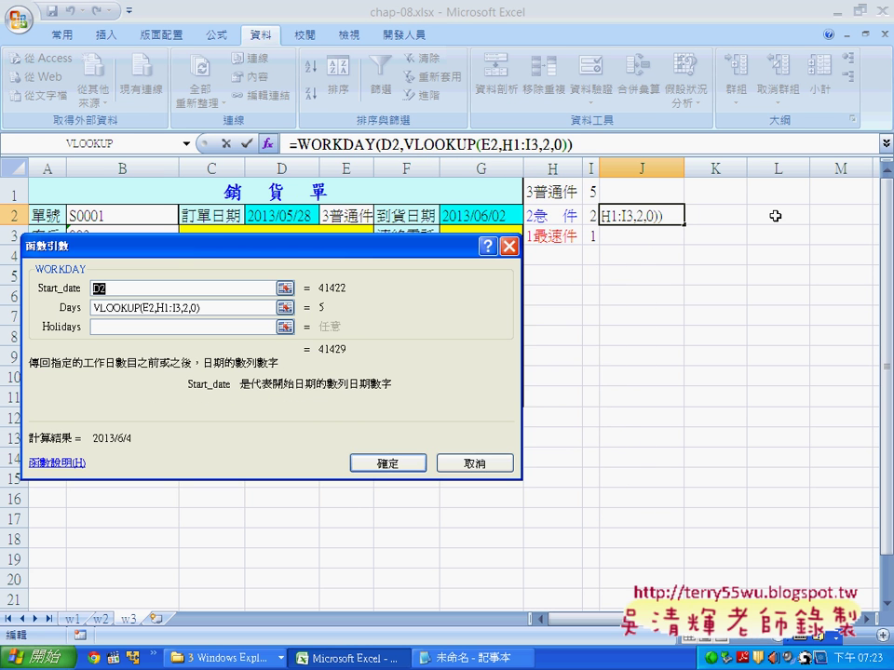